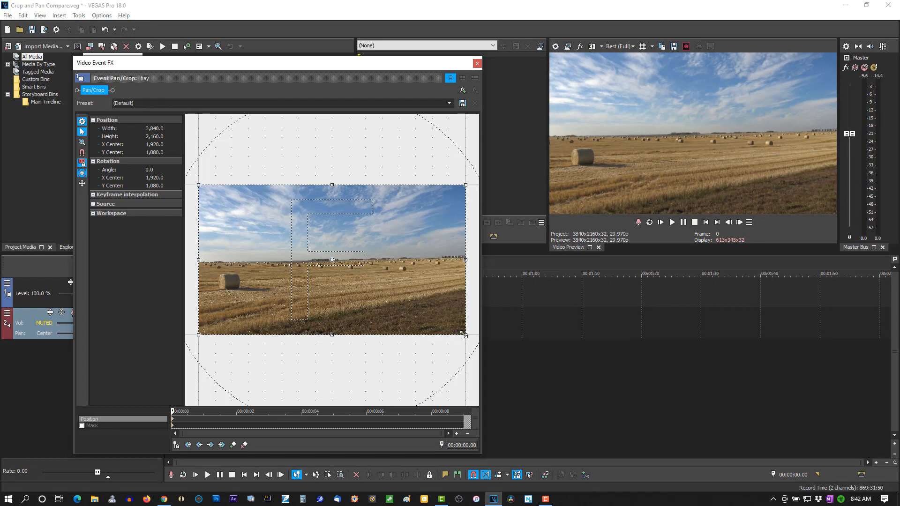
Crop the hay event to a frame about 1,732 × 974 around the left bale and keyframe a horizontal-only pan to X Center about 2,937 at 00:00:09.00.
left_click_drag(466, 334, 289, 276)
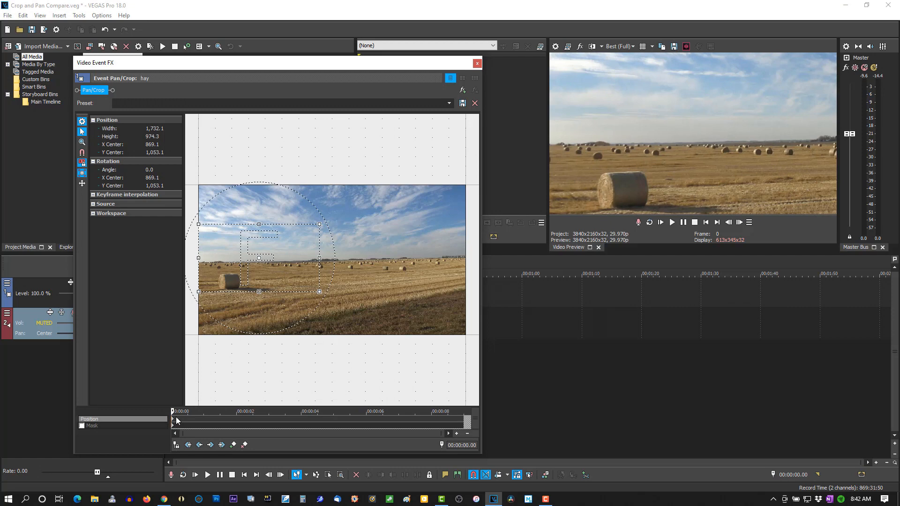
left_click(455, 418)
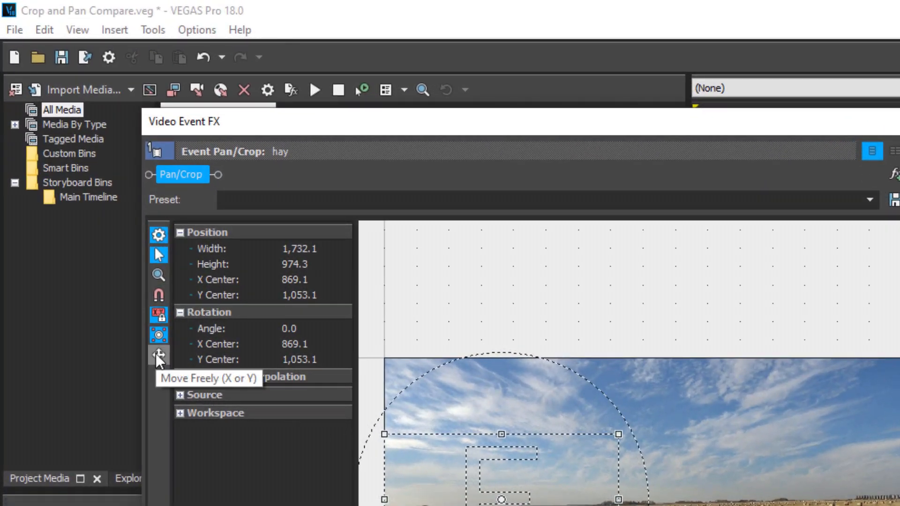
left_click(157, 355)
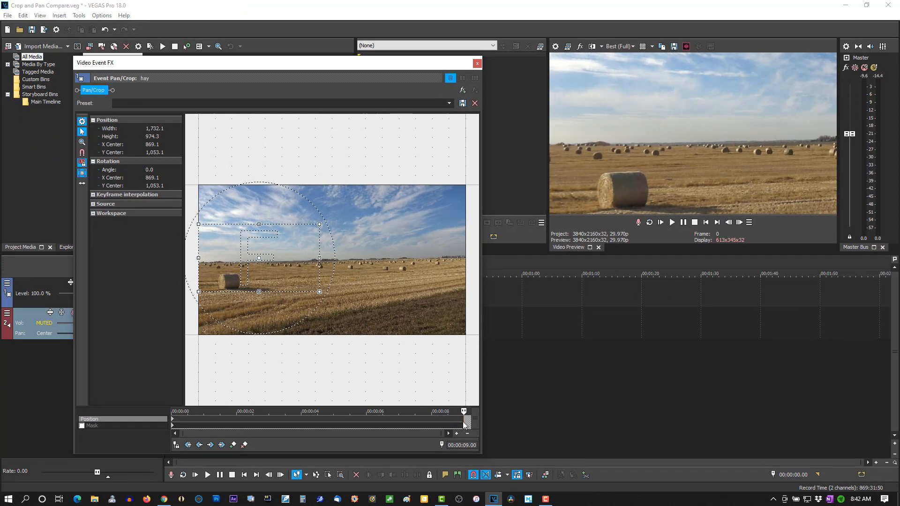
left_click_drag(278, 286, 279, 285)
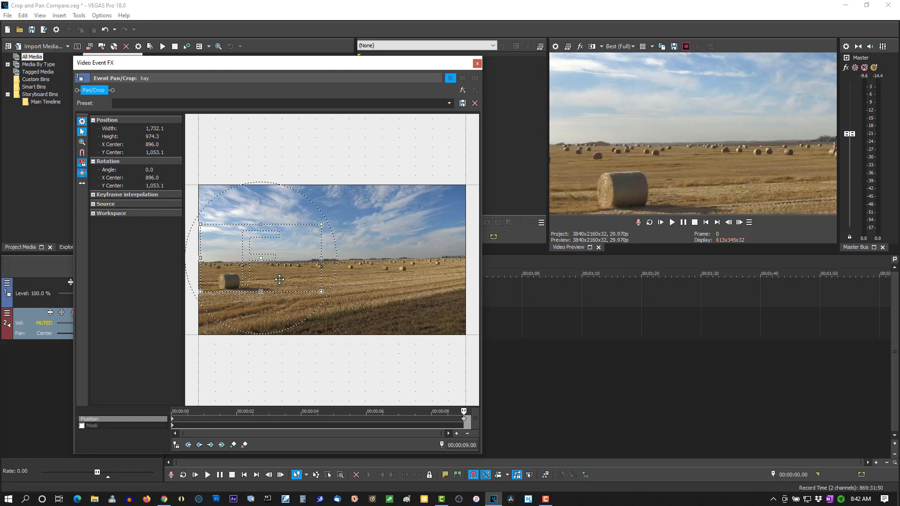
left_click_drag(280, 279, 425, 282)
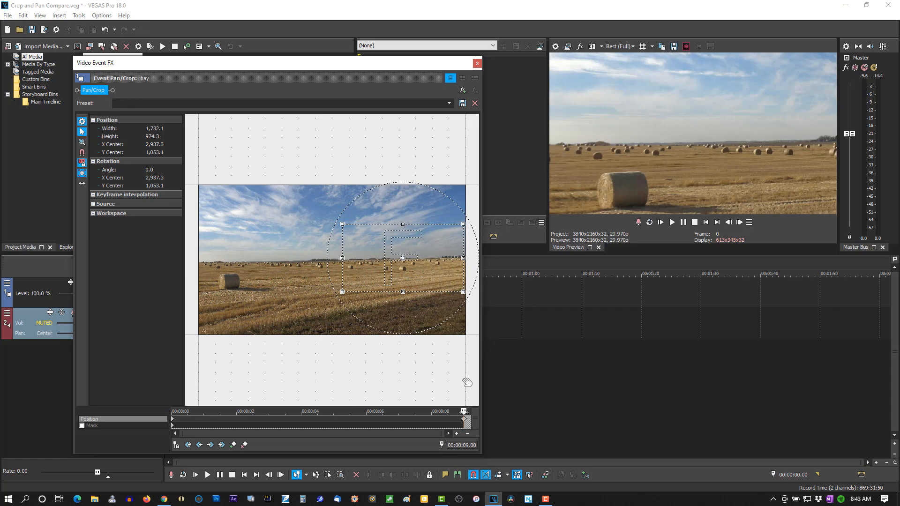
left_click(477, 66)
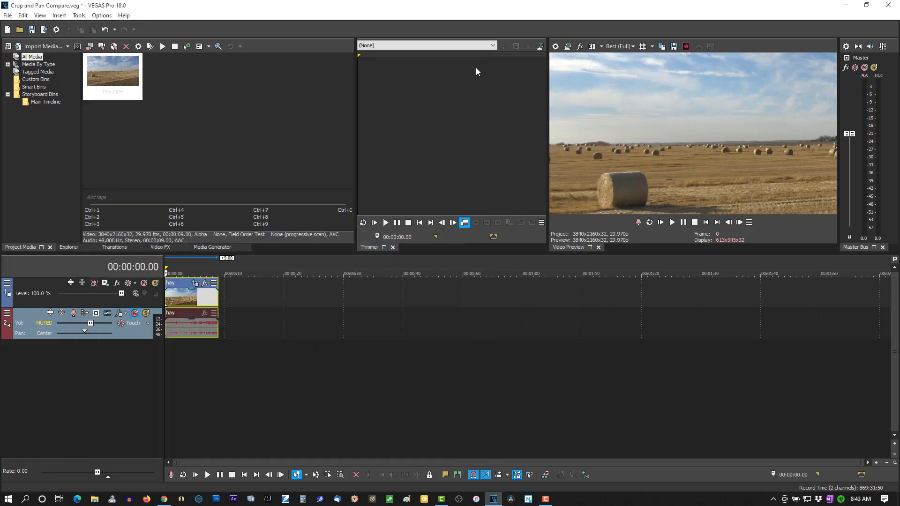
Play the start of the hay event to preview the pan, and stop playback.
left_click(672, 223)
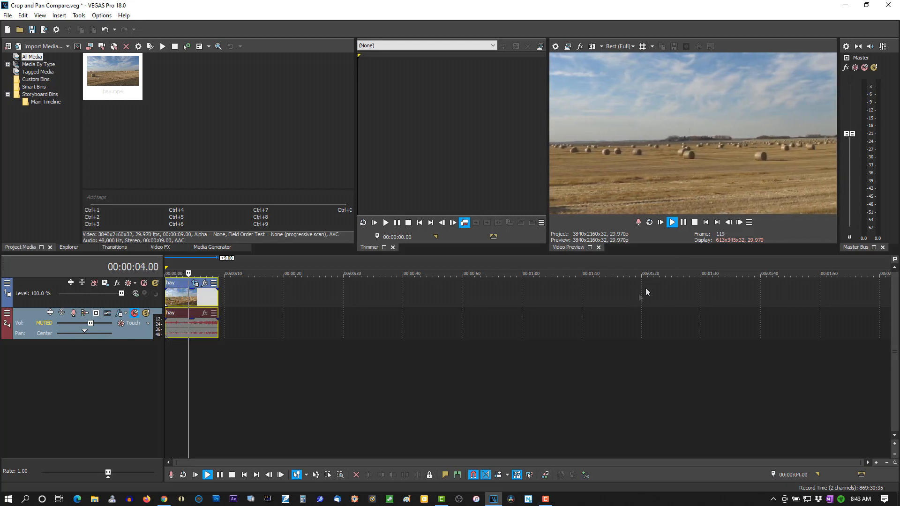
left_click(694, 223)
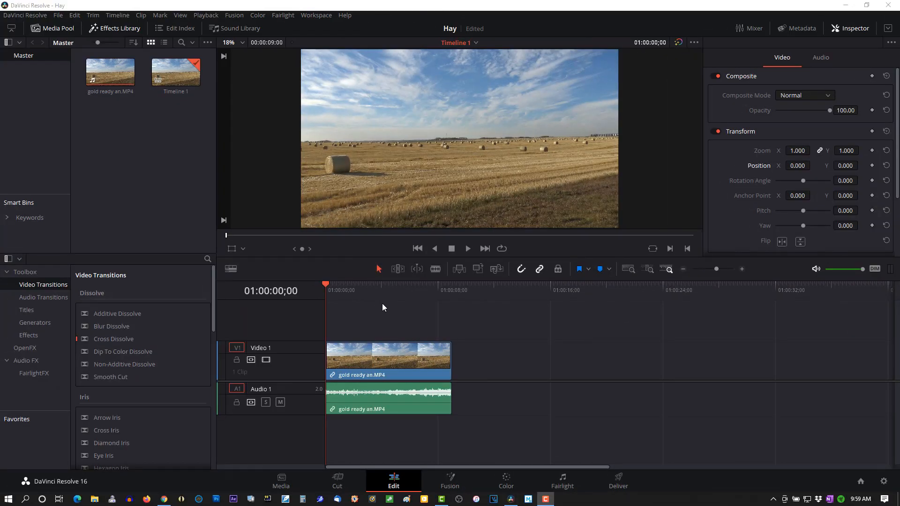
In DaVinci Resolve, preview the gold ready an.MP4 clip and mute the Audio 1 track, returning the playhead to the timeline start.
left_click(468, 249)
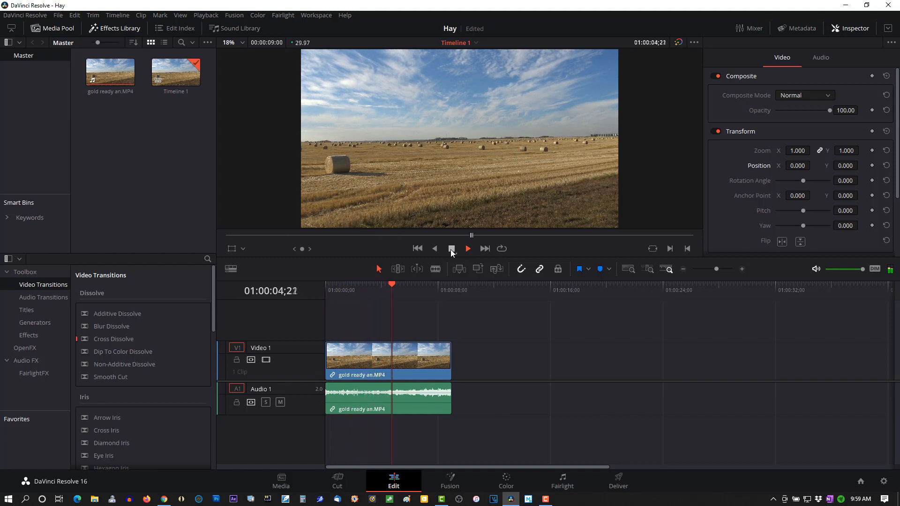
left_click(451, 249)
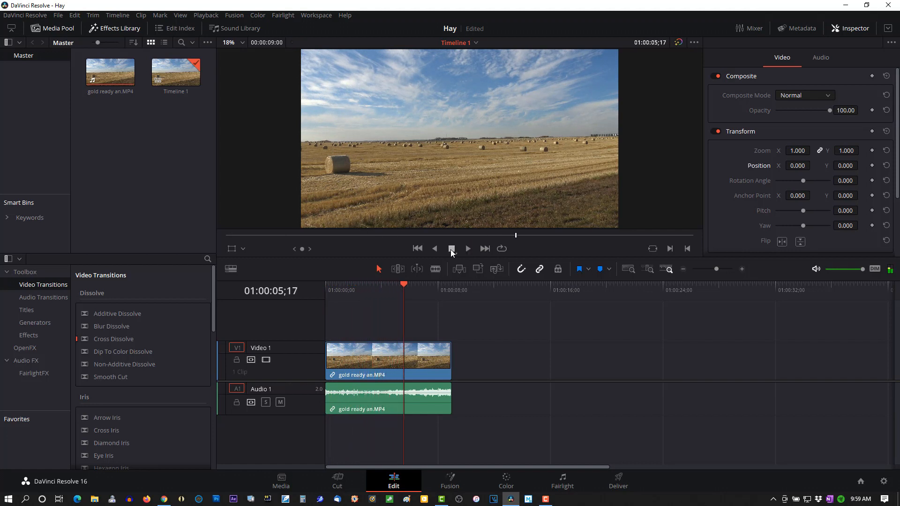
left_click(280, 403)
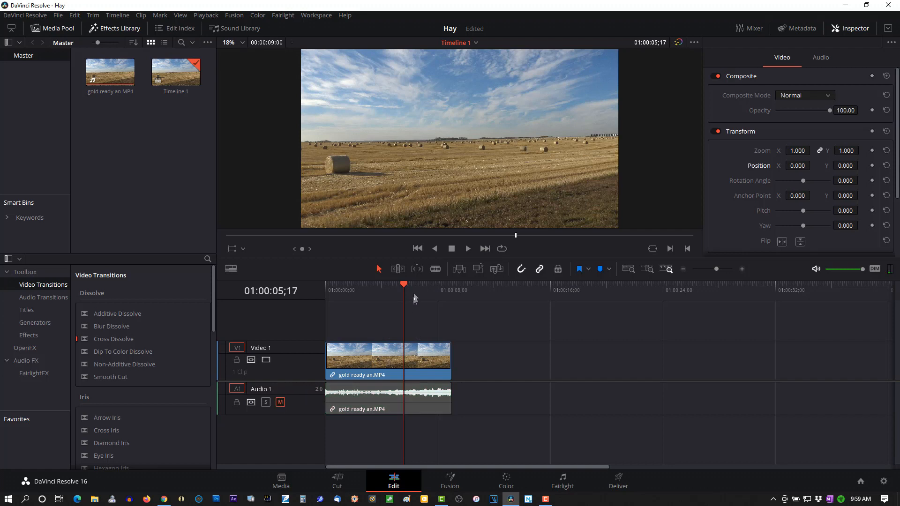
left_click_drag(404, 283, 322, 286)
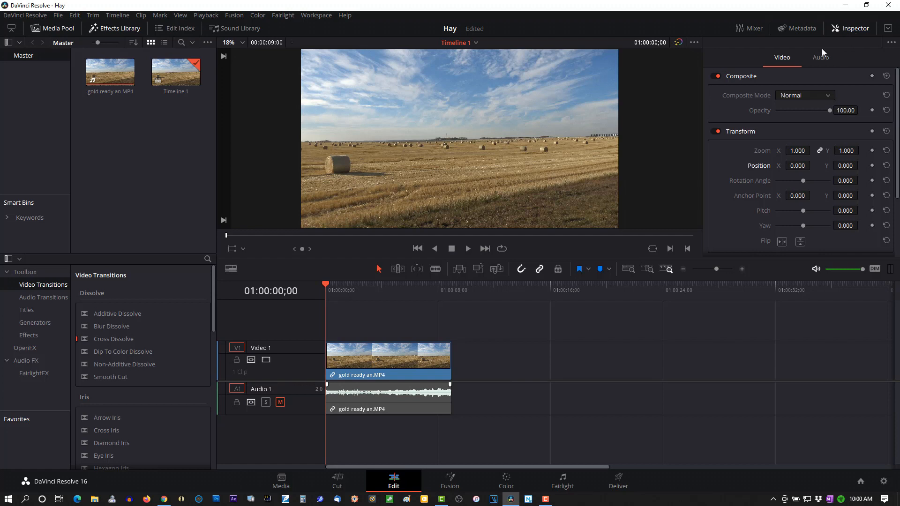
Add a Zoom keyframe to the video clip at the timeline start and set its linked X and Y zoom to 2.860.
left_click(887, 30)
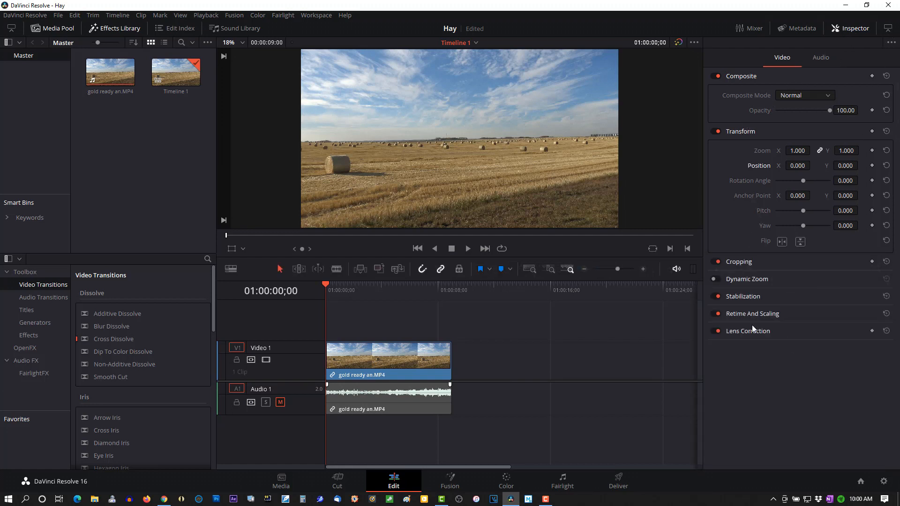
left_click(888, 28)
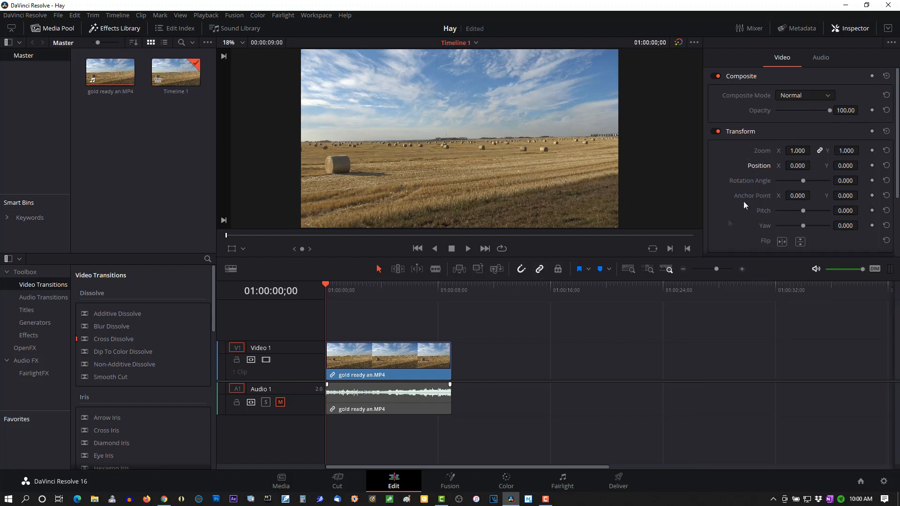
left_click(379, 361)
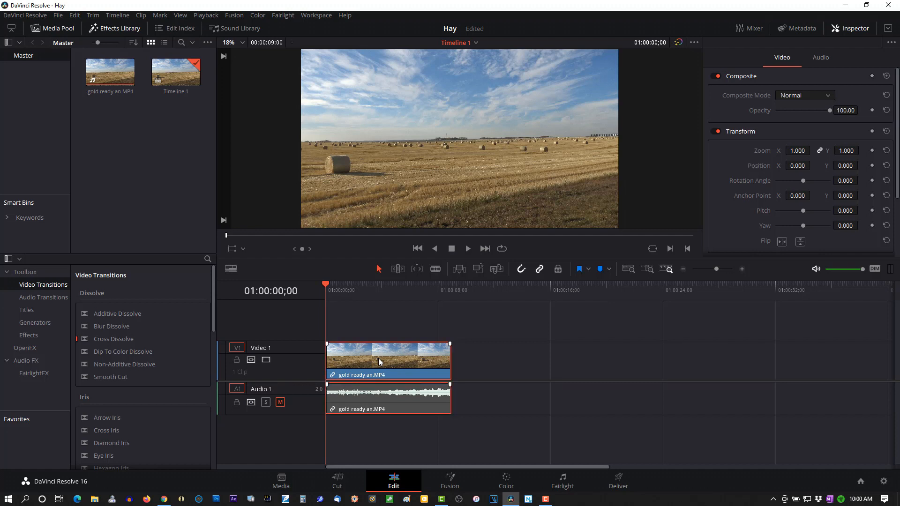
left_click(872, 151)
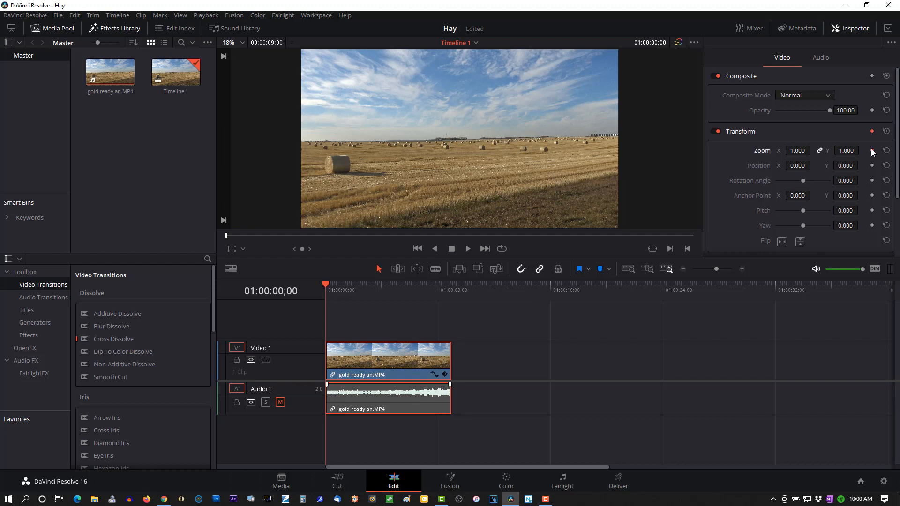
left_click(802, 151)
type("0.92")
key("Return")
left_click_drag(794, 151, 885, 150)
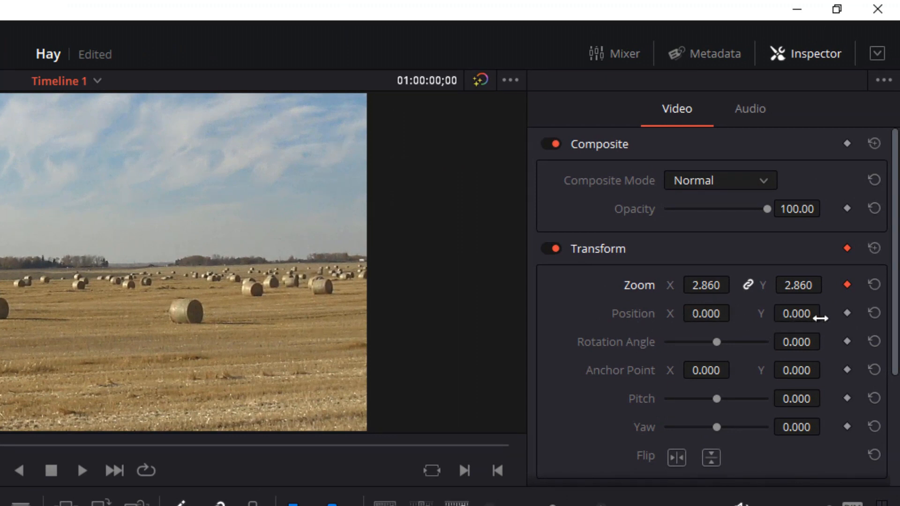
Keyframe the clip's Position at the timeline start and animate it to Position X -2897 at 01:00:08;01.
left_click(847, 314)
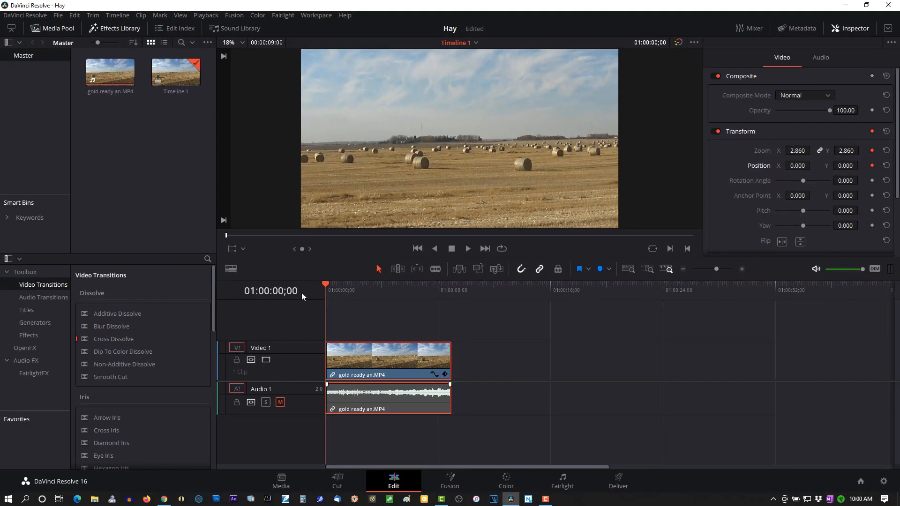
left_click_drag(323, 283, 438, 288)
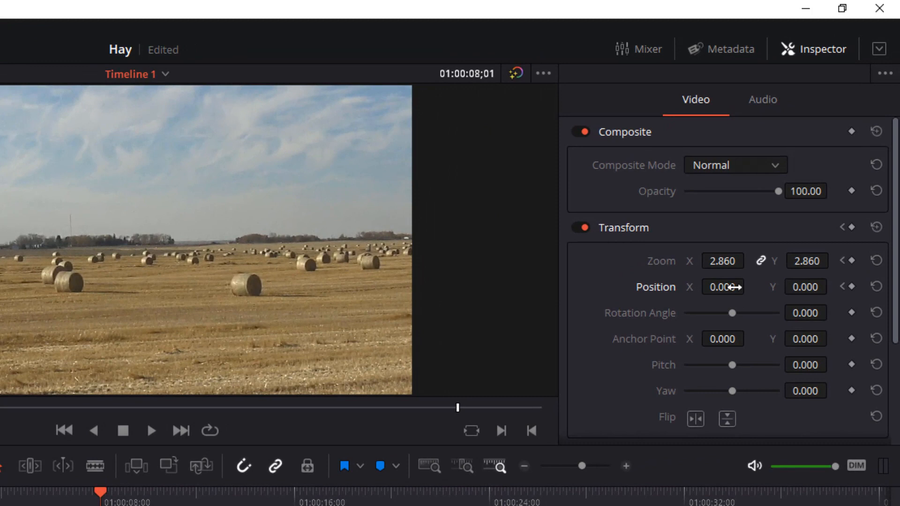
left_click_drag(805, 165, 803, 165)
left_click_drag(714, 286, 0, 287)
left_click_drag(750, 287, 750, 286)
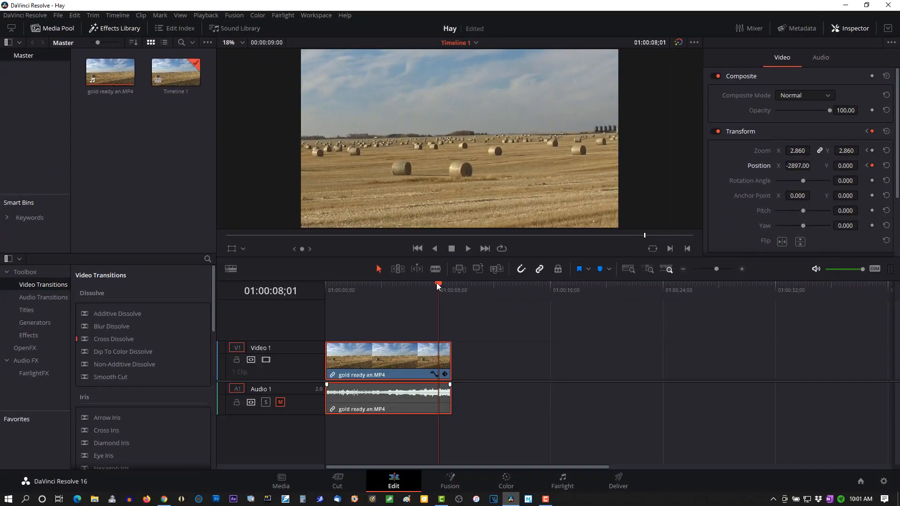
Play the timeline from the start to preview the animated pan across the hay field, and stop playback.
left_click_drag(97, 490, 21, 493)
left_click(417, 249)
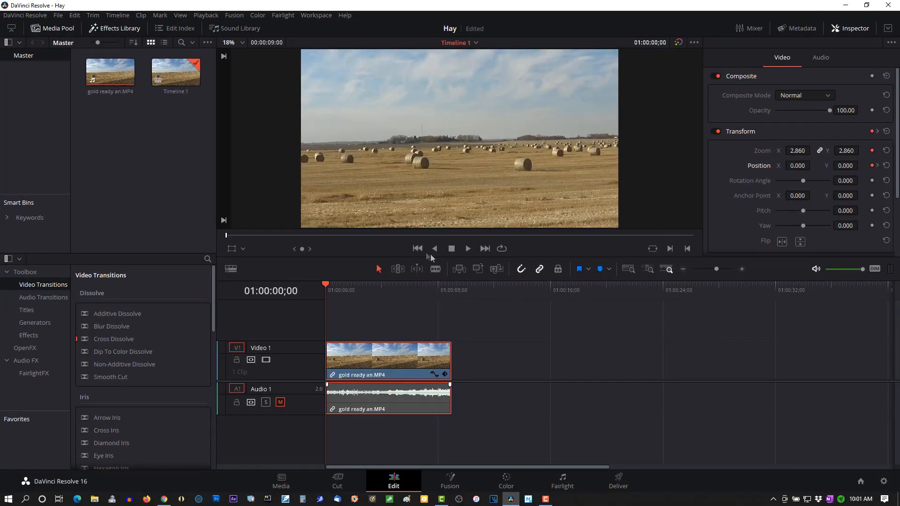
left_click(468, 249)
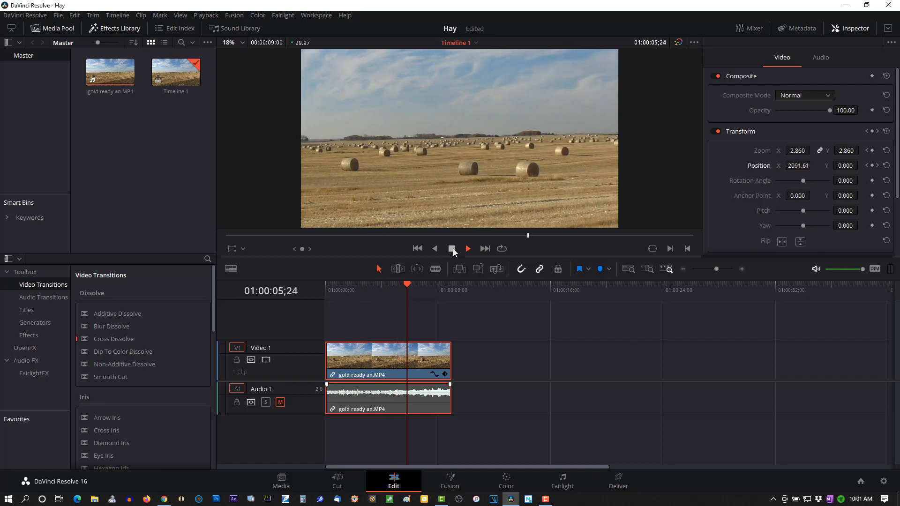
left_click(453, 249)
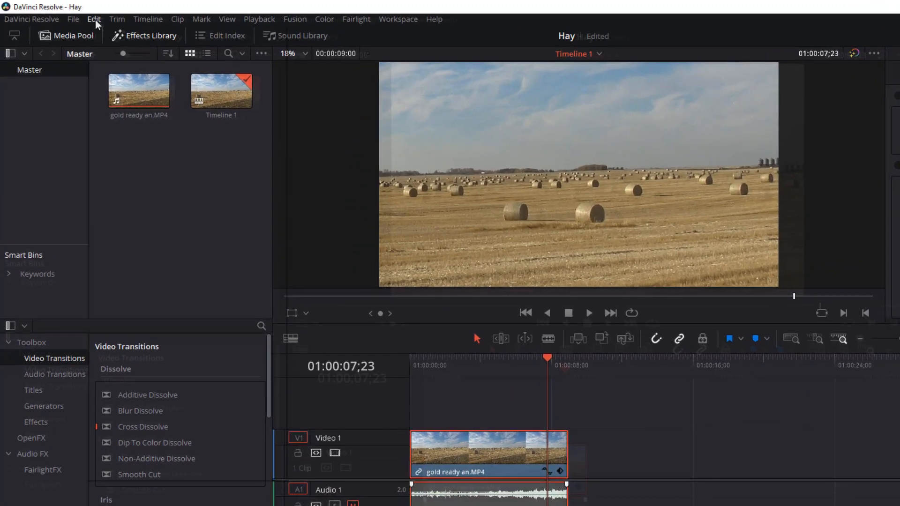
Open the project's edit history list.
left_click(74, 15)
mouse_move(150, 78)
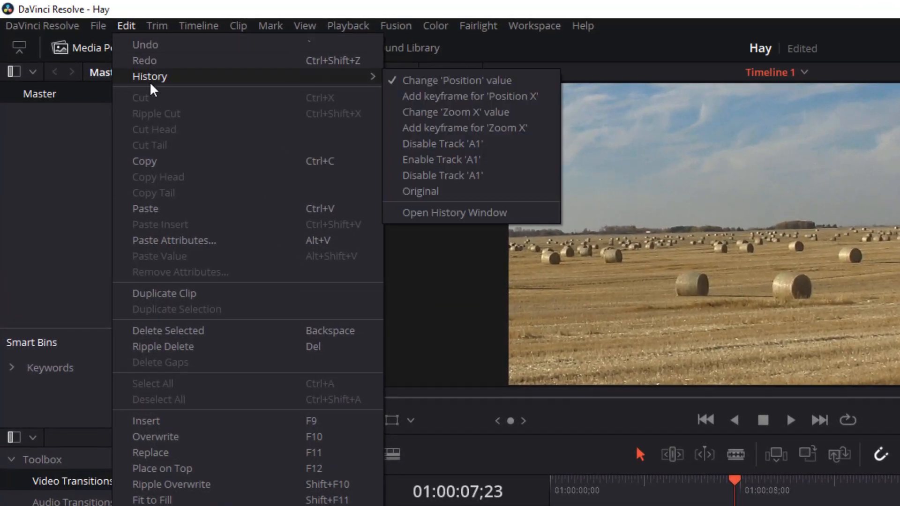